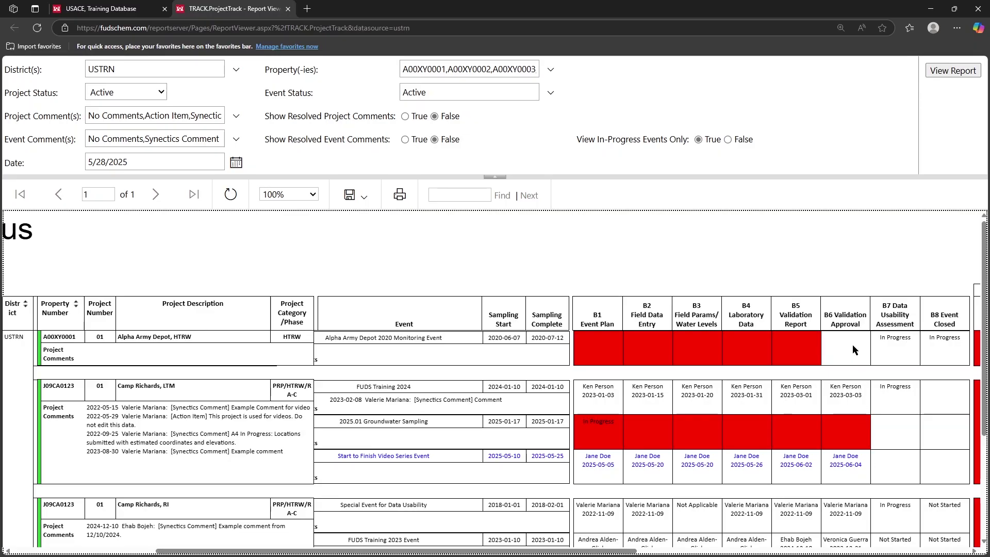
Step: Close the project tracking report and open the Data - Usability Assessment tool
left_click(288, 9)
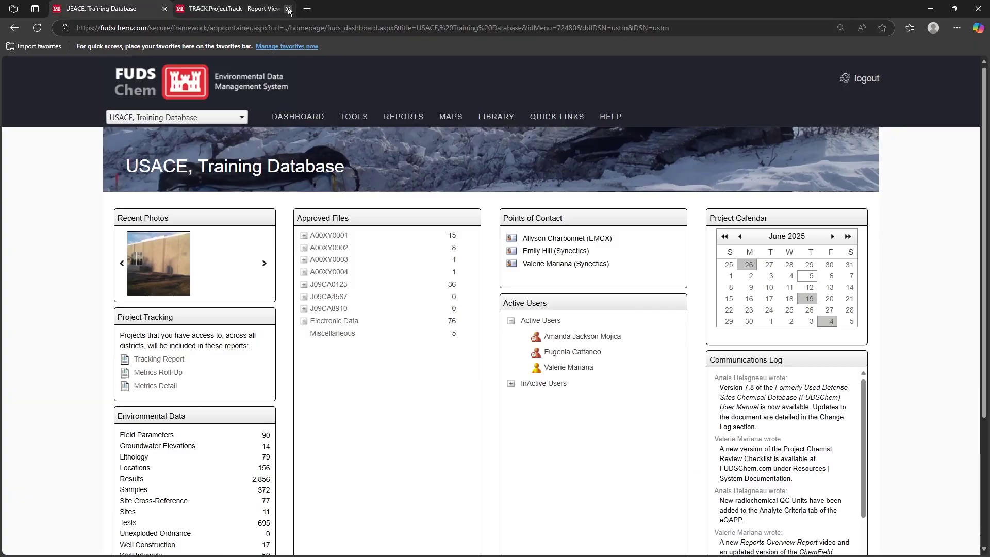
mouse_move(354, 116)
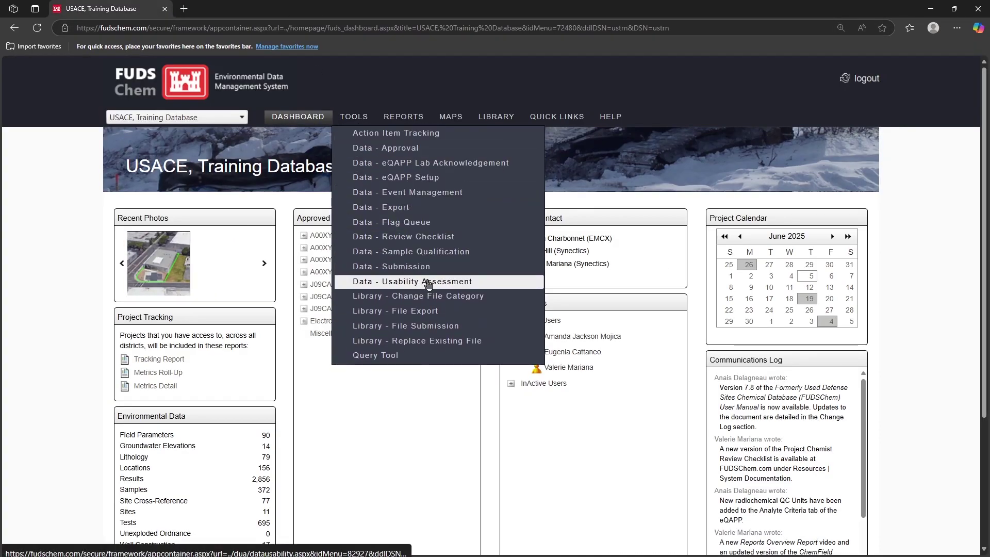
left_click(493, 282)
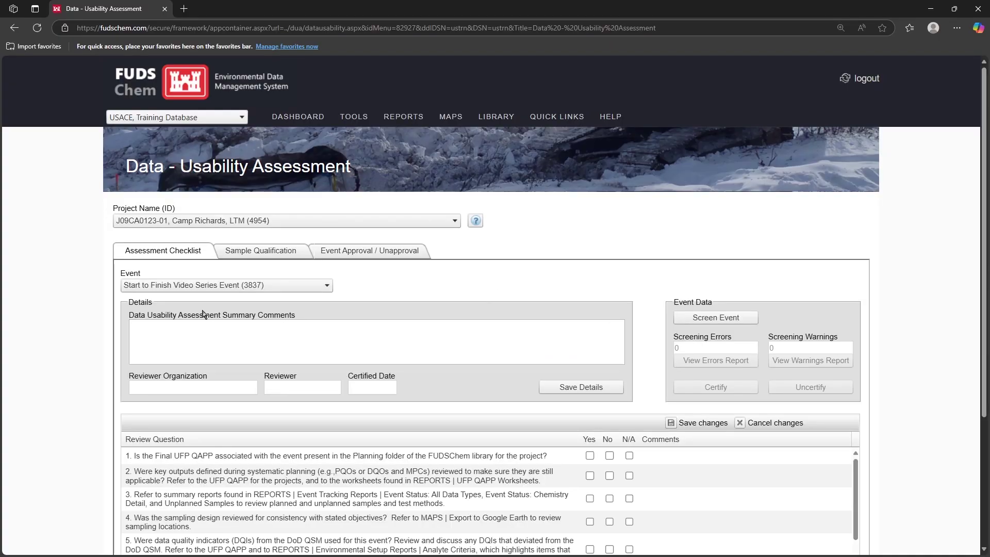
Step: Examine the assessment checklist's review questions for the Start to Finish Video Series Event and the available Data Usability Assessment reports
scroll(173, 334, "down", 3)
scroll(488, 344, "down", 6)
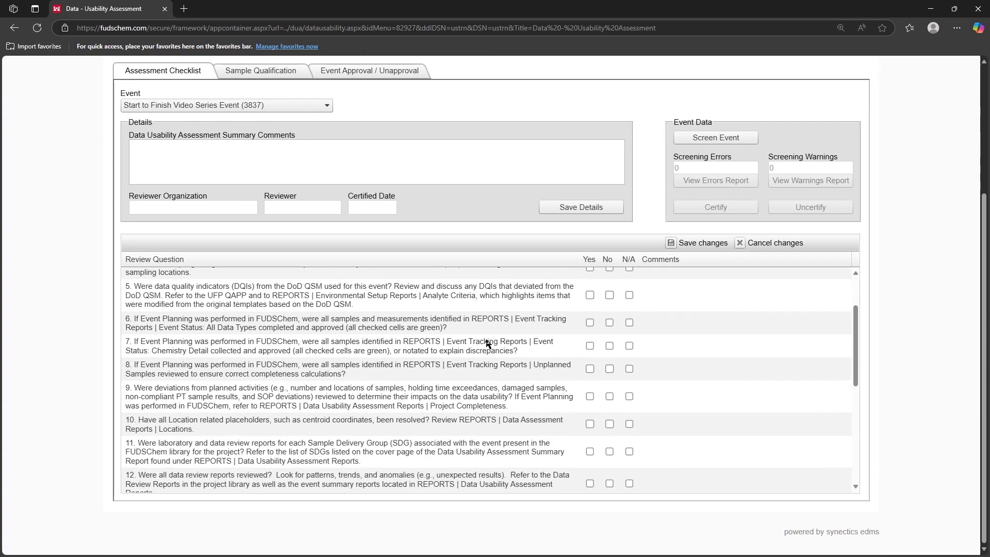
scroll(487, 345, "down", 5)
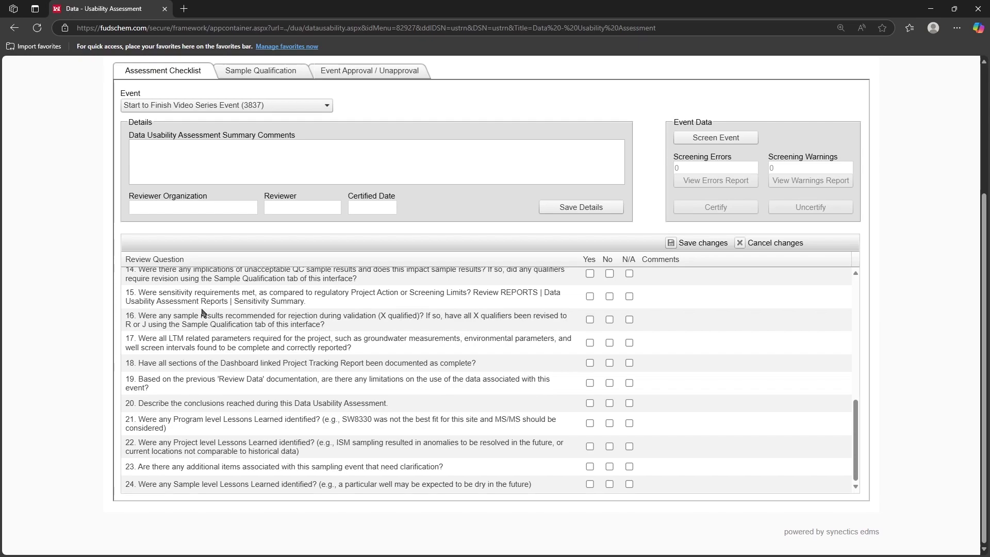
scroll(91, 309, "up", 3)
mouse_move(403, 117)
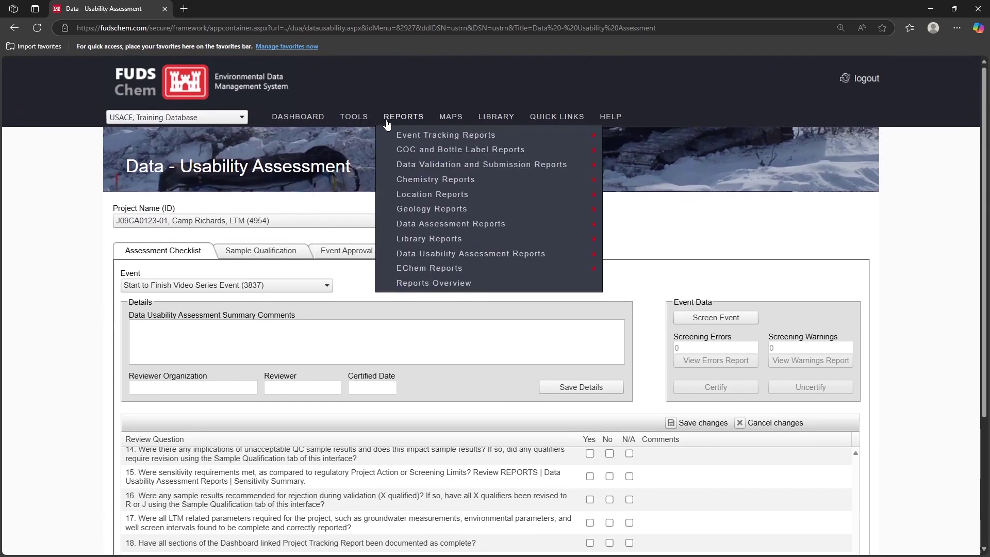
mouse_move(508, 309)
mouse_move(572, 304)
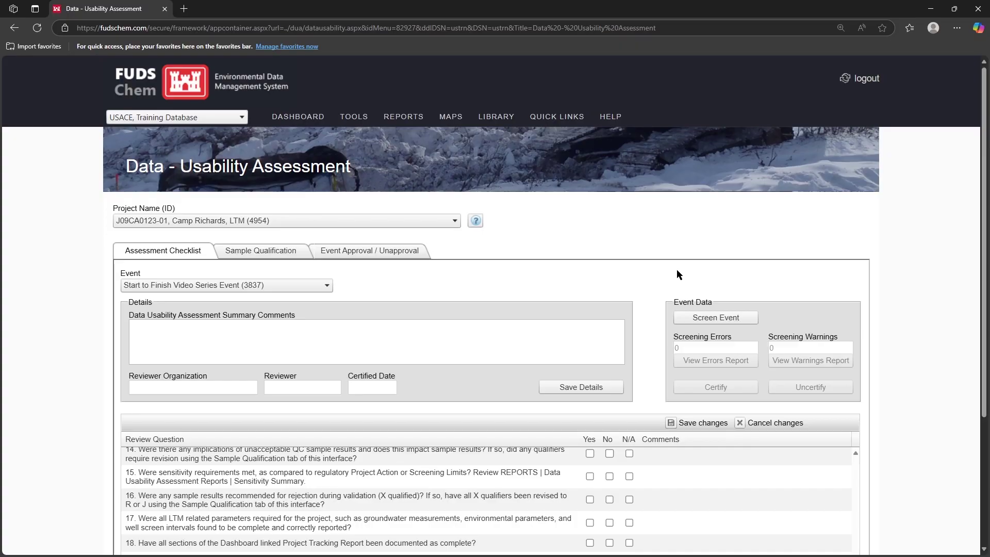
scroll(658, 298, "down", 3)
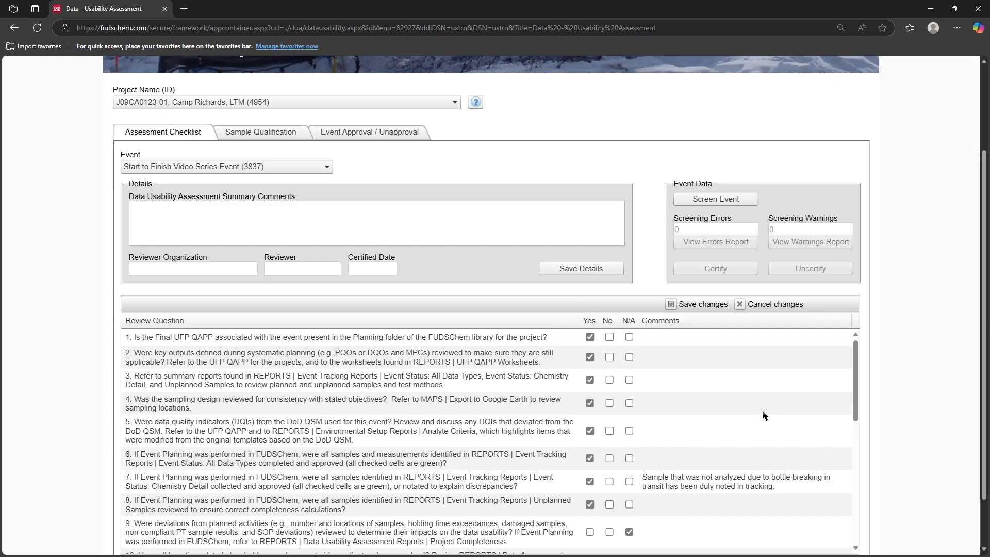
scroll(763, 413, "down", 6)
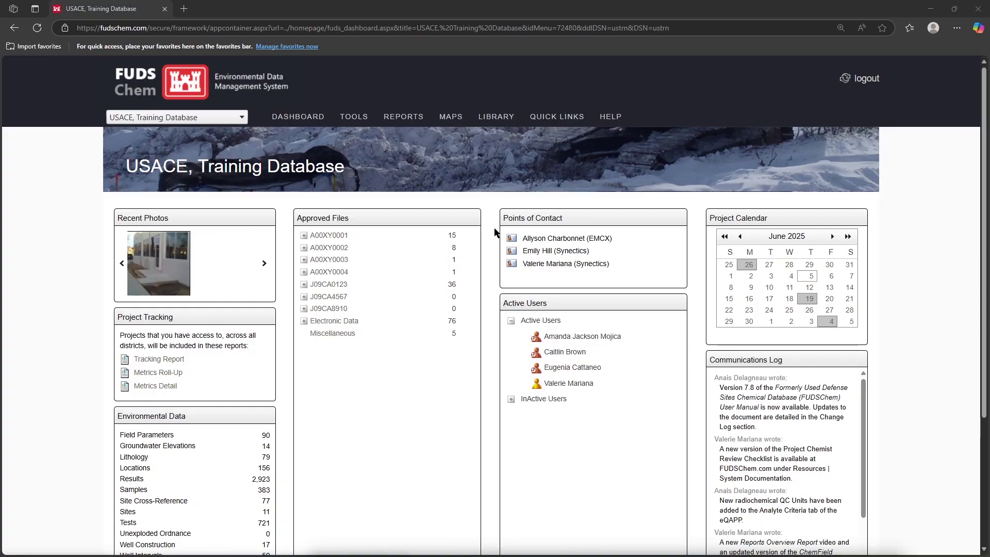
Step: Open the Data - Usability Assessment tool from the dashboard and display the event's sample qualification records
mouse_move(354, 116)
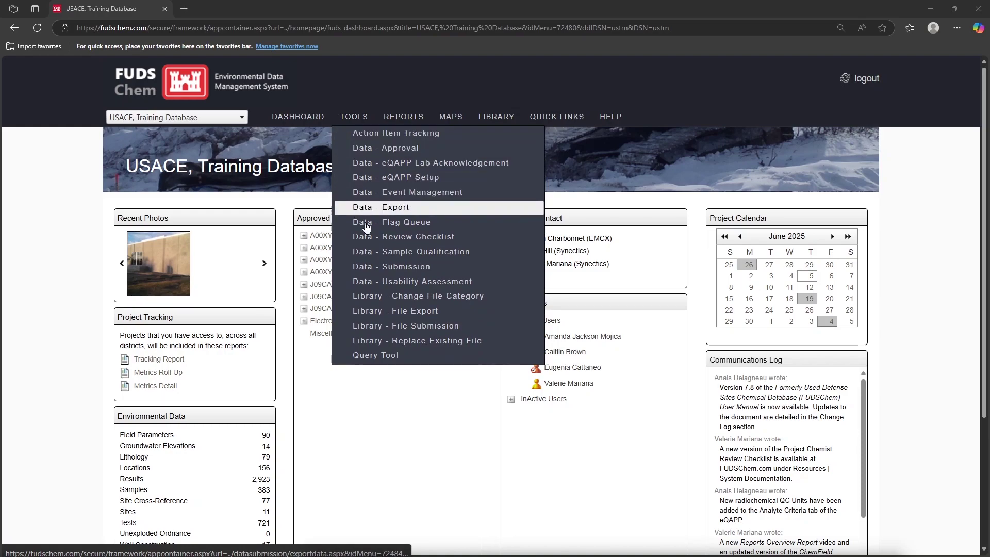
left_click(480, 282)
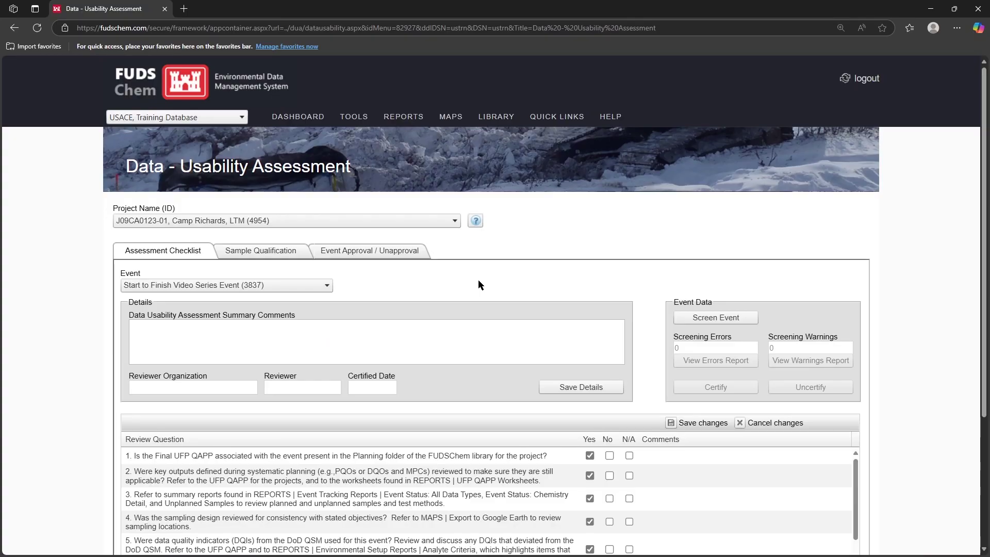
left_click(254, 256)
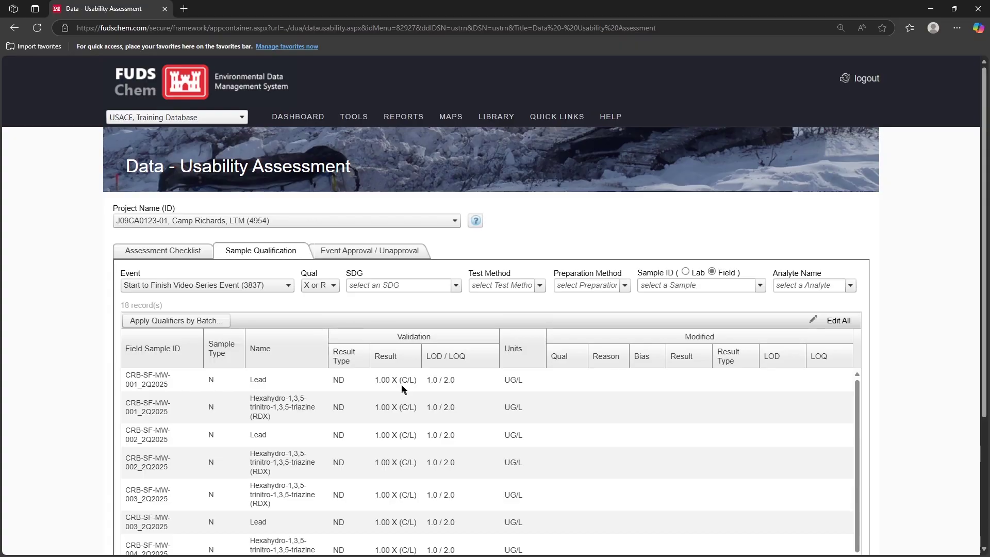
Step: Return to the assessment checklist and open the comment field of review question 22 on project level lessons learned
left_click(175, 254)
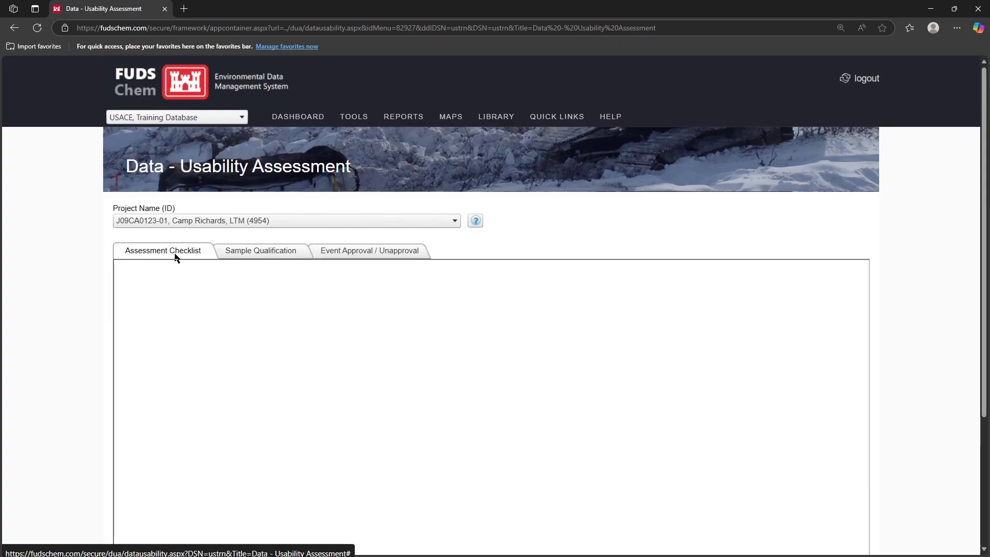
scroll(774, 310, "down", 4)
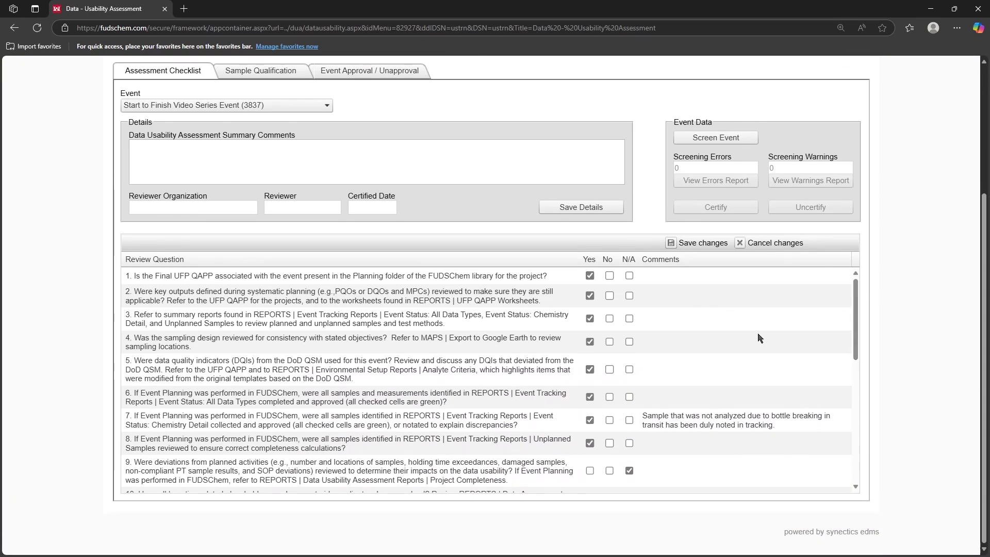
scroll(721, 351, "down", 6)
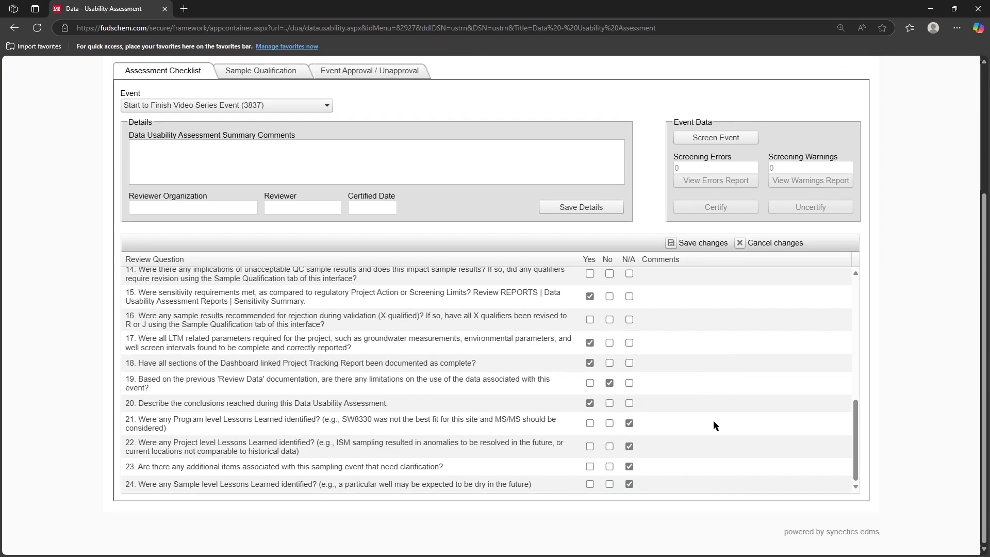
left_click(715, 452)
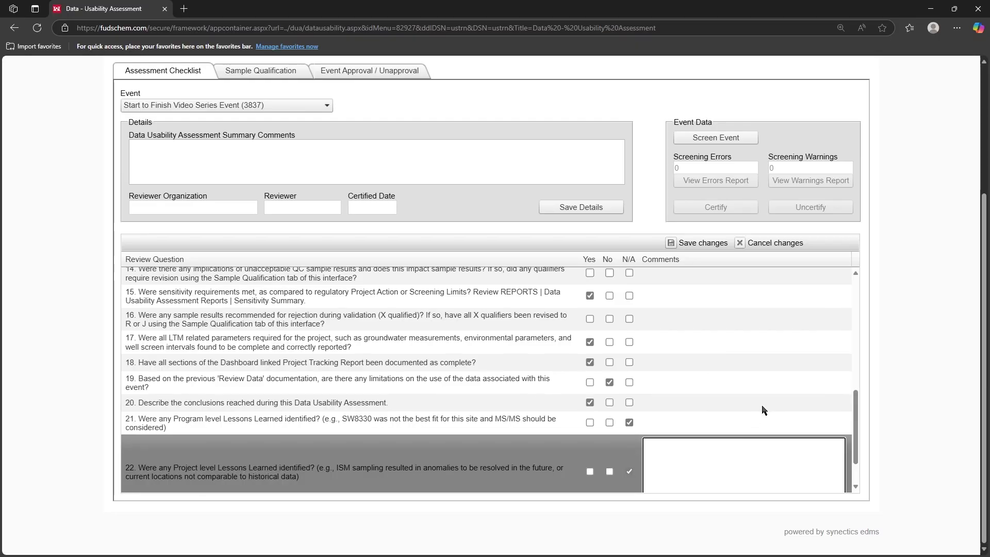
scroll(764, 407, "down", 1)
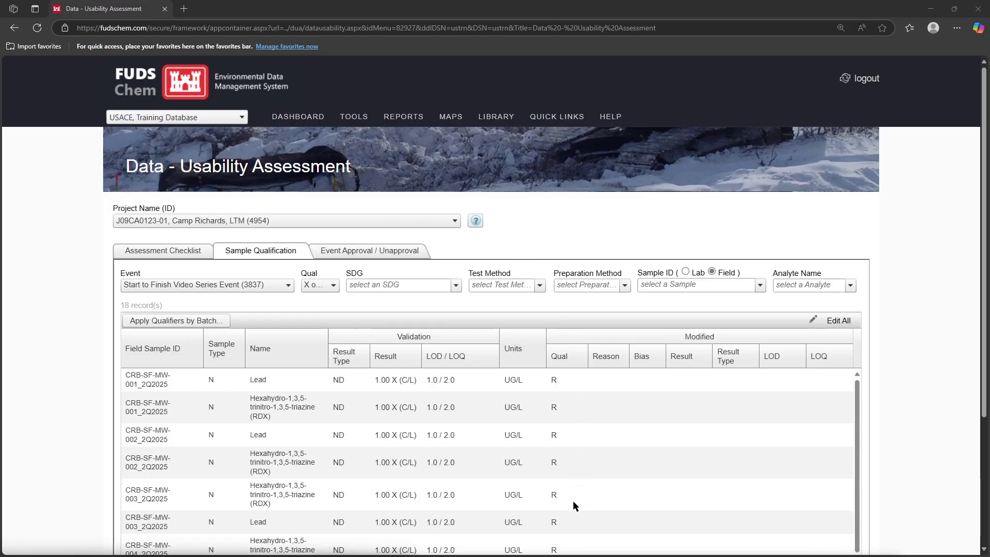
Step: Screen the Start to Finish Video Series Event from the assessment checklist and dismiss the completion message
left_click(175, 256)
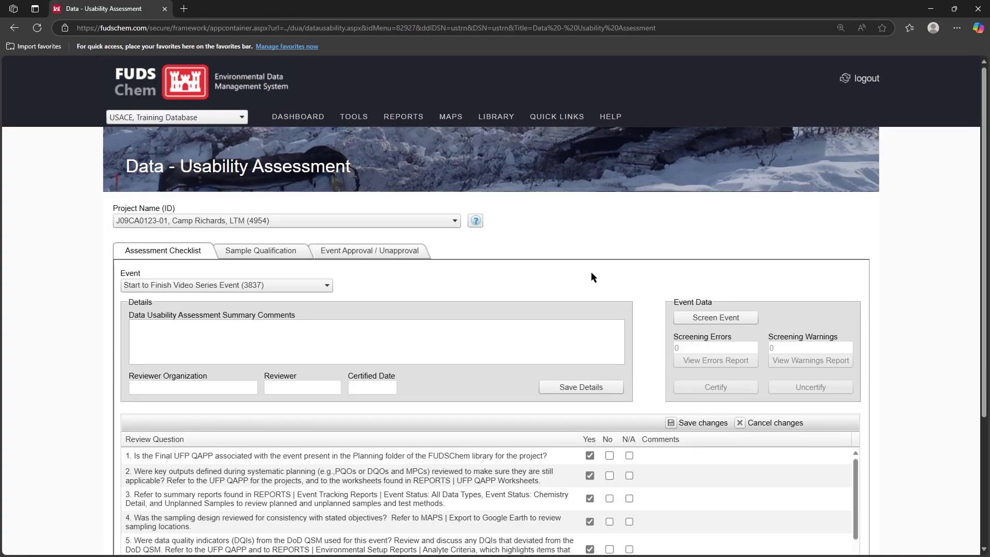
left_click(721, 322)
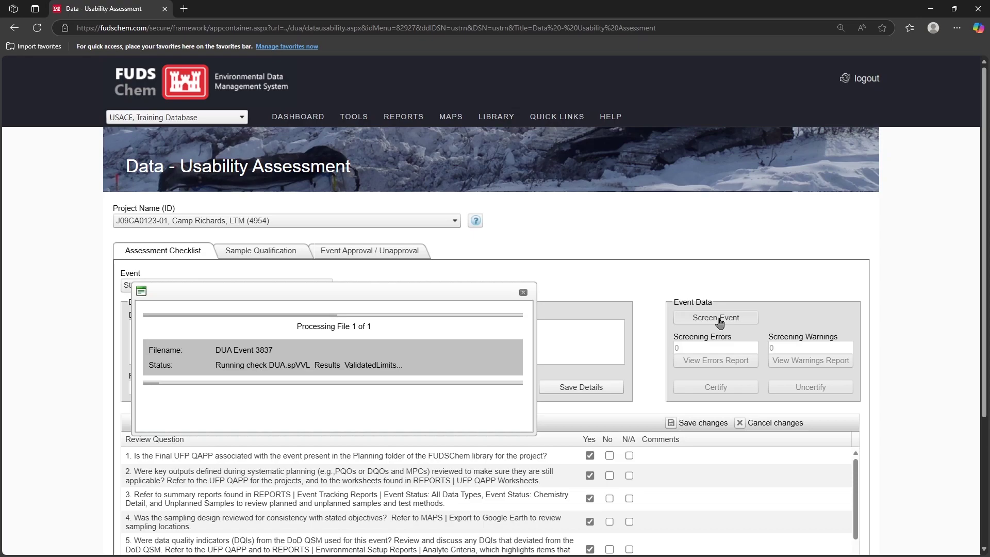
left_click(581, 84)
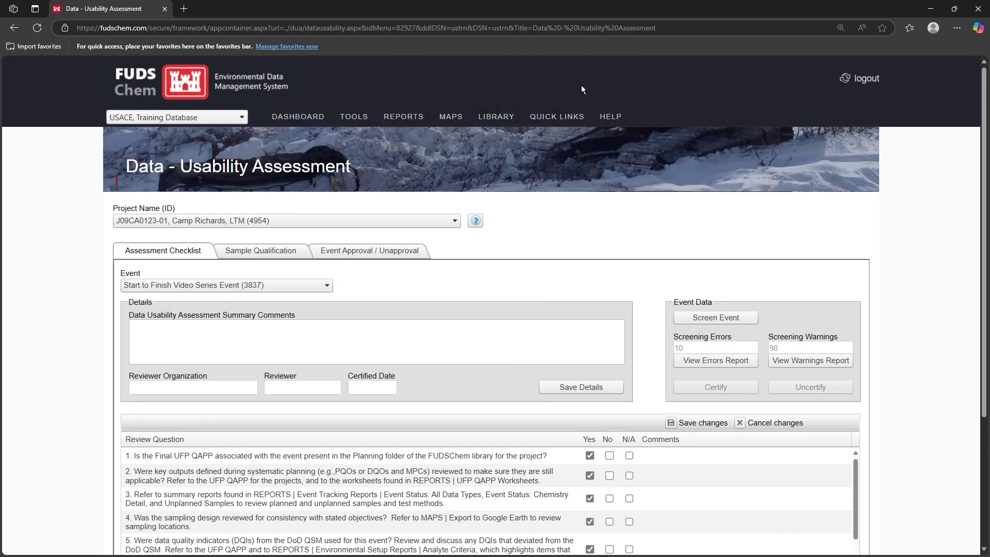
Step: Open the event's screening errors report and enlarge it to 150% to examine the listed sample locations
left_click(700, 366)
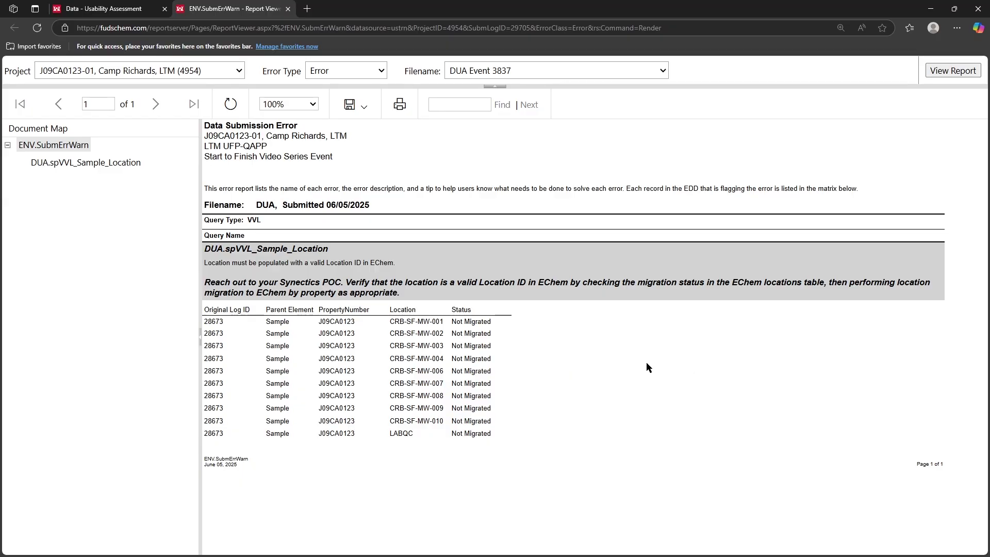
left_click(304, 105)
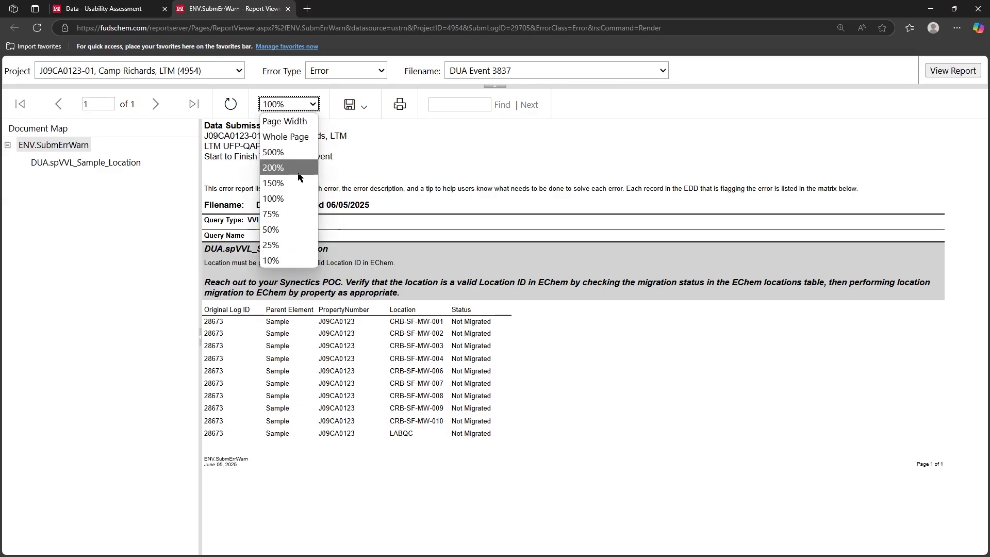
left_click(288, 173)
scroll(628, 300, "down", 2)
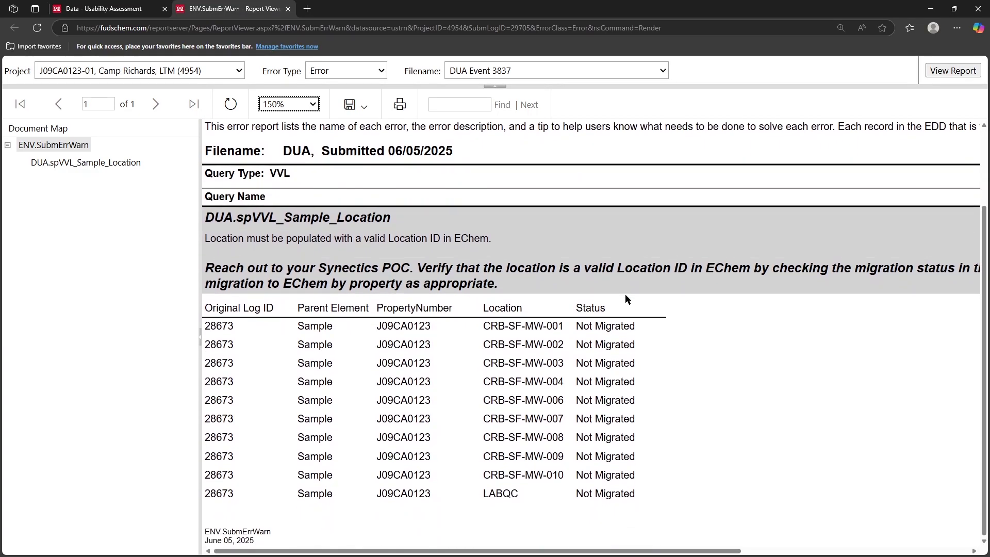
mouse_move(642, 326)
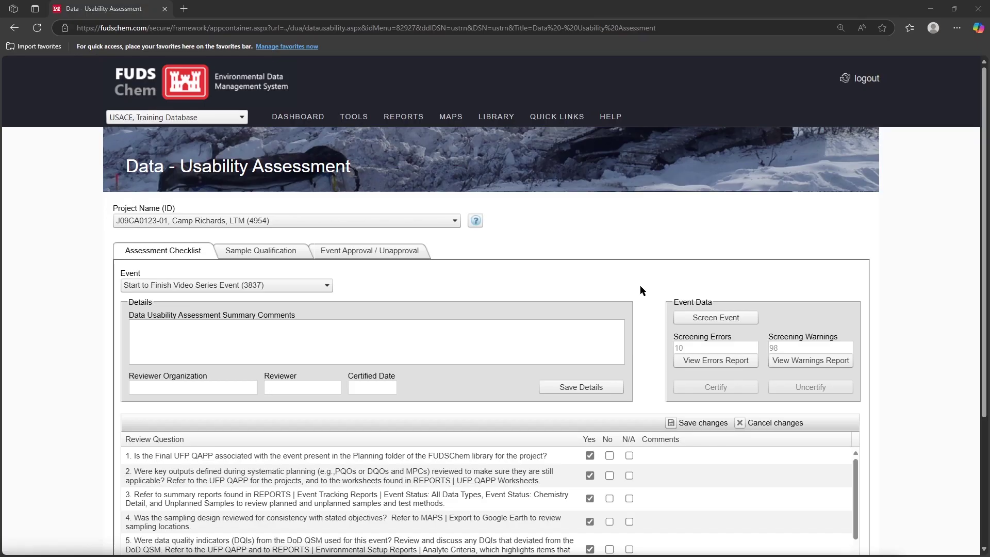
Step: Screen the Start to Finish Video Series Event again and certify its data usability assessment
left_click(743, 316)
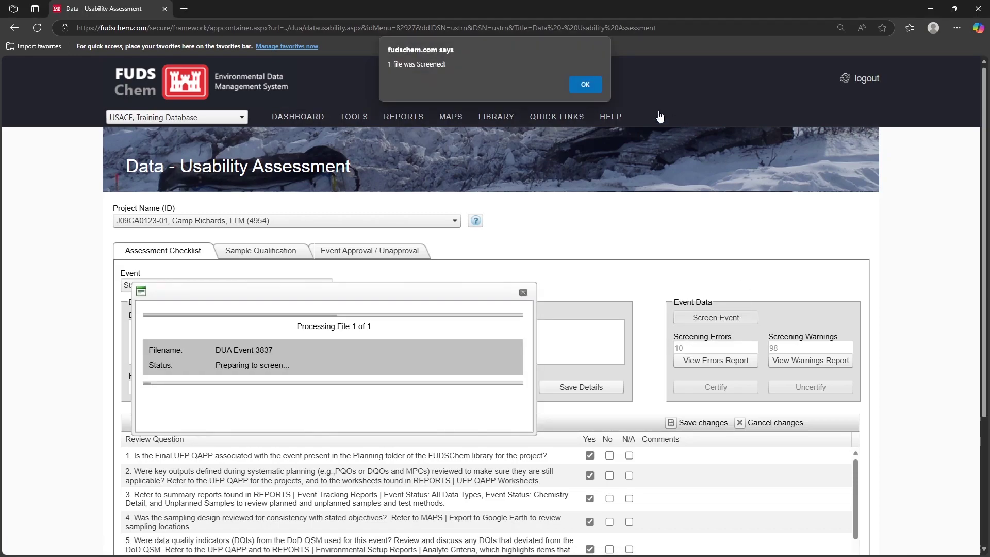
left_click(577, 82)
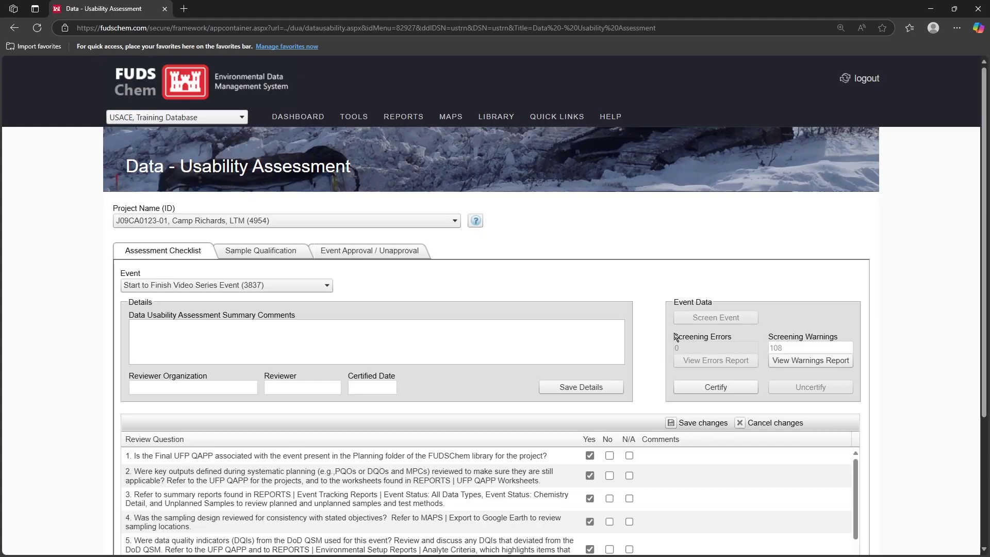
left_click(703, 394)
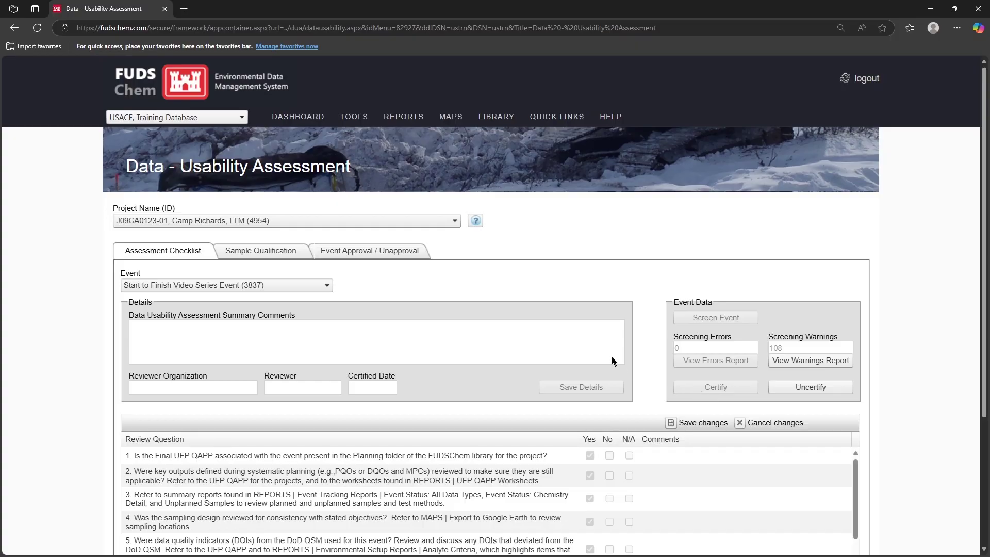
Step: Generate the Data Usability Summary report for project J09CA0123-01, Camp Richards, LTM and the Start to Finish Video Series Event
mouse_move(402, 121)
mouse_move(512, 296)
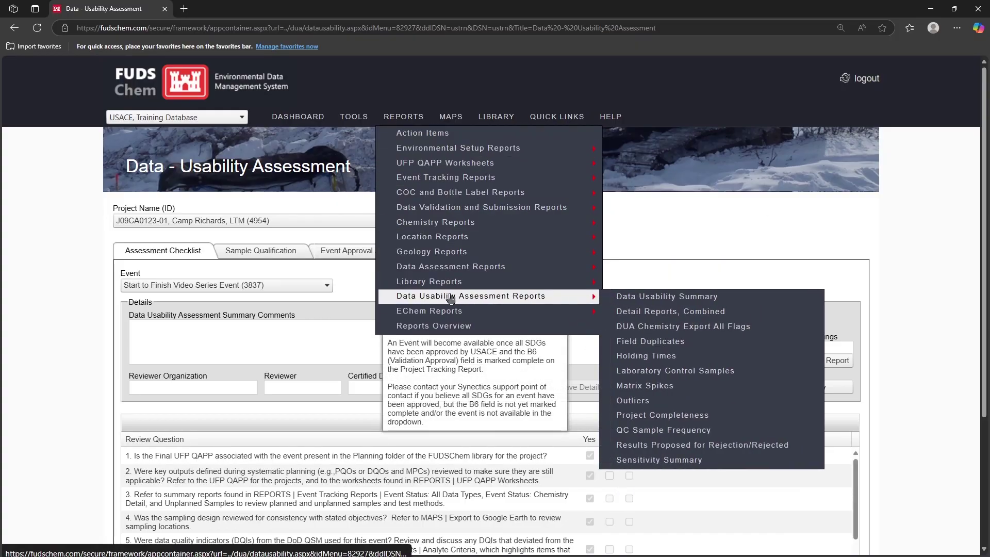
left_click(760, 303)
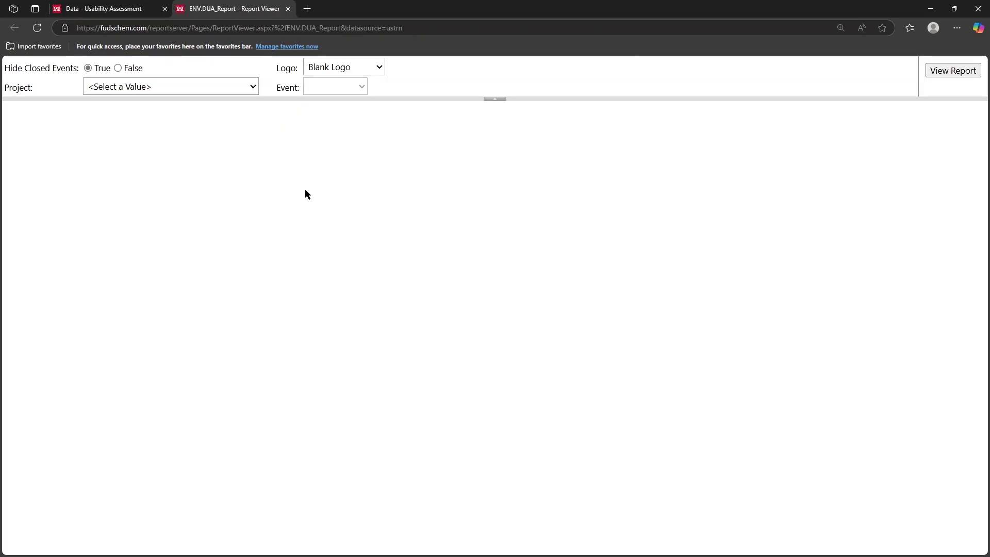
left_click(204, 90)
left_click(206, 134)
left_click(372, 87)
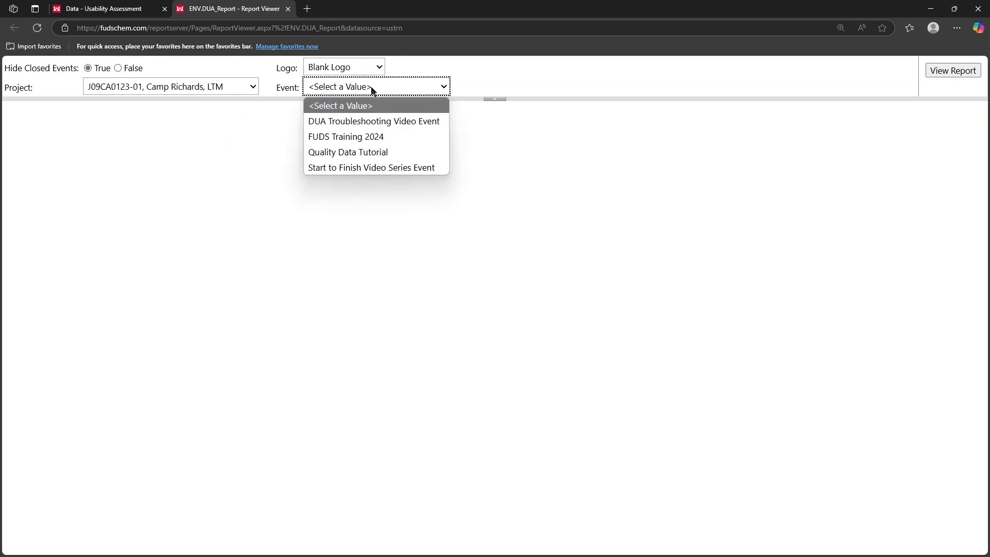
left_click(376, 166)
left_click(954, 72)
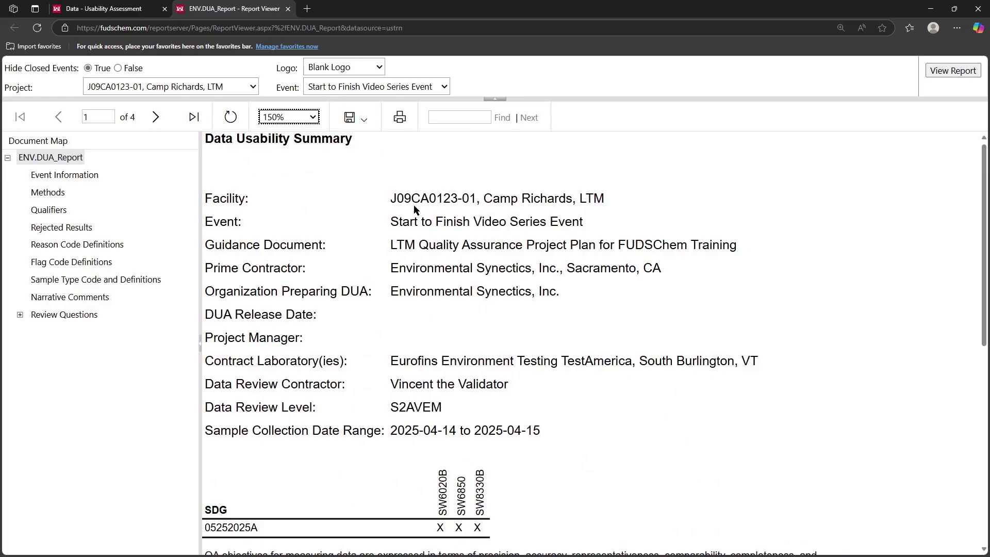
Step: Check the Review Questions section of the Data Usability Summary and export the report as PDF
left_click(62, 315)
scroll(623, 232, "down", 6)
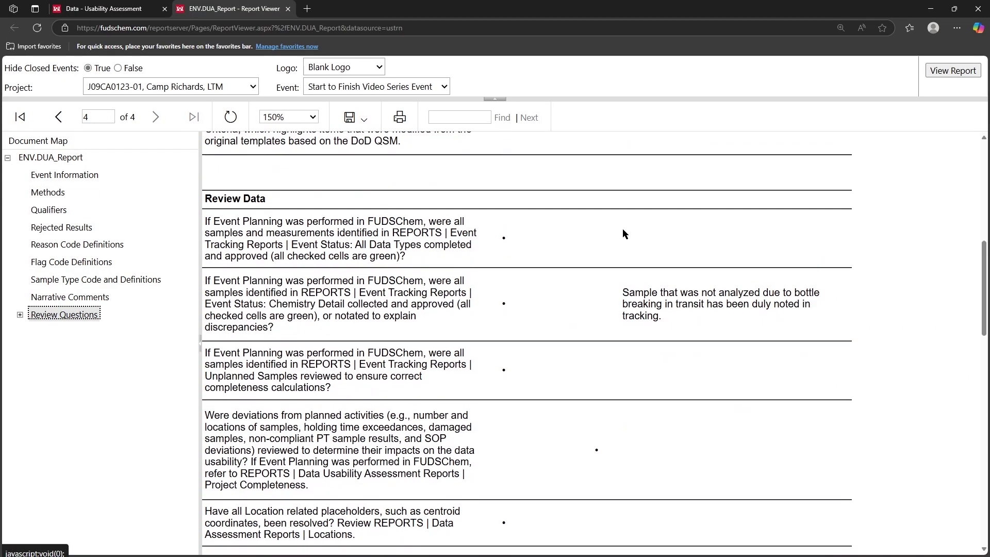
scroll(623, 232, "down", 6)
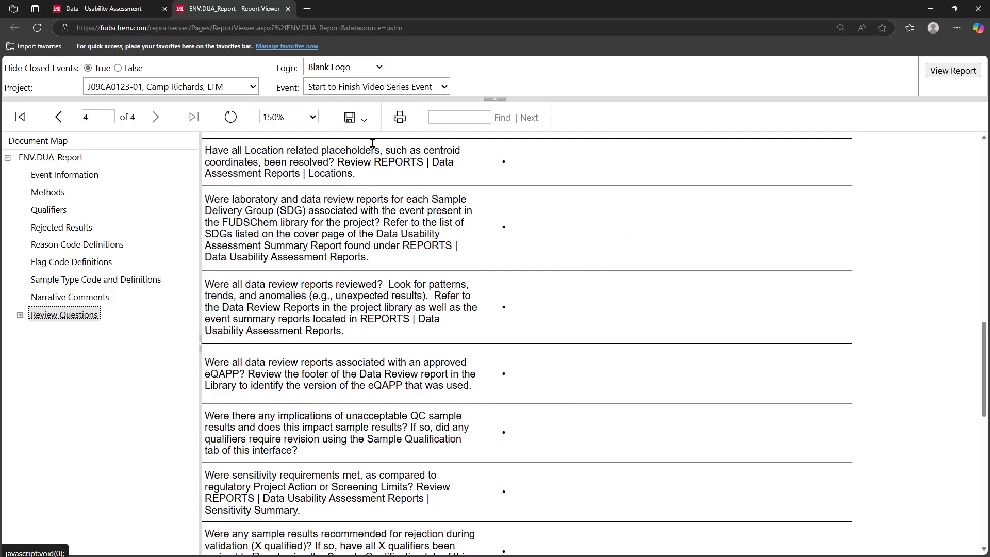
left_click(364, 120)
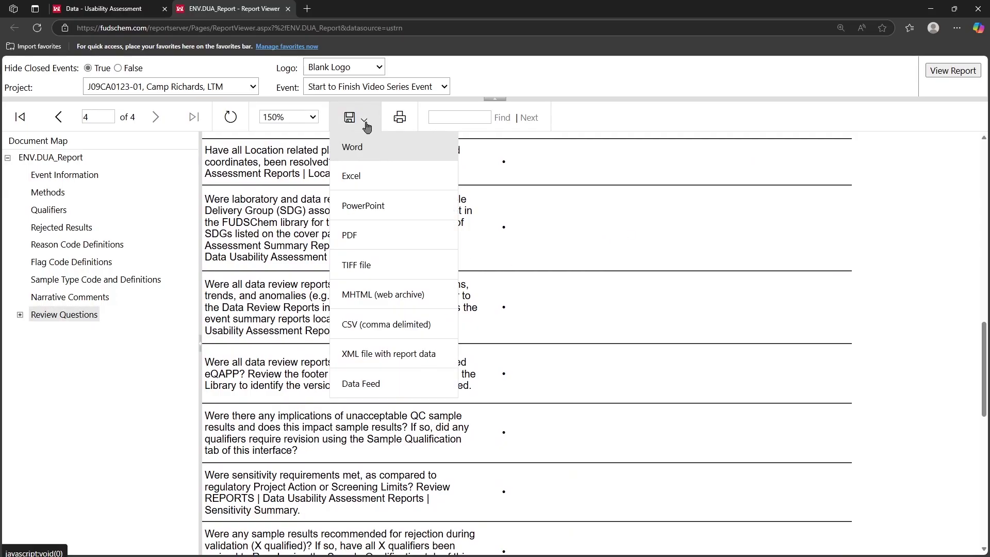
left_click(352, 235)
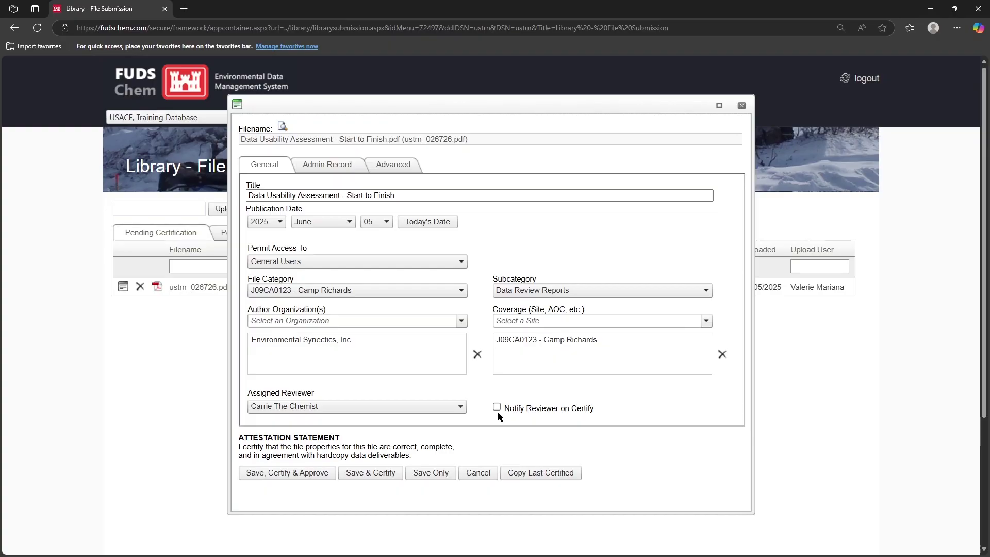
Step: Turn on reviewer notification for the Data Usability Assessment - Start to Finish library file, then save and certify it
left_click(497, 409)
left_click(366, 475)
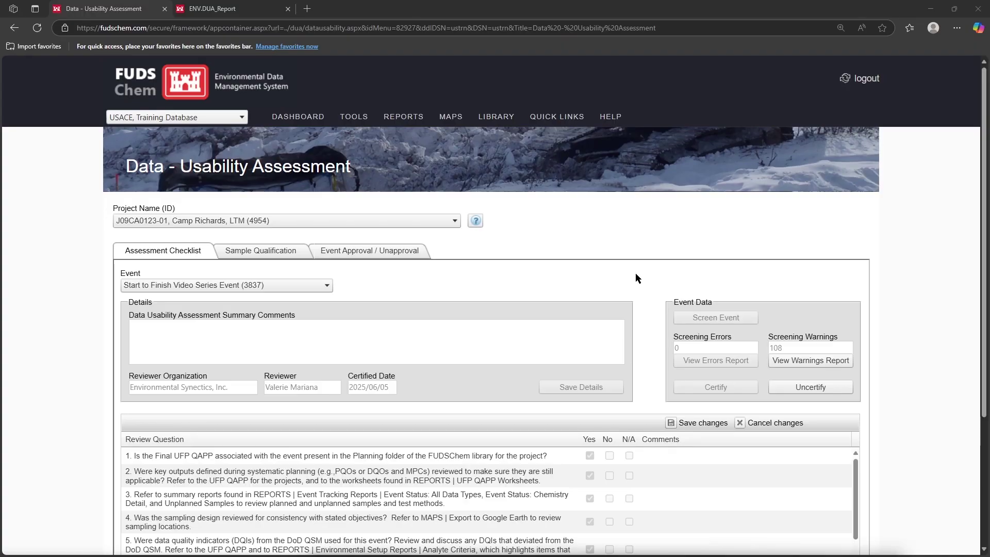
Step: Look over the submitted Data Usability Summary PDF, then examine the review question answers and comments in the event's assessment checklist
left_click(232, 10)
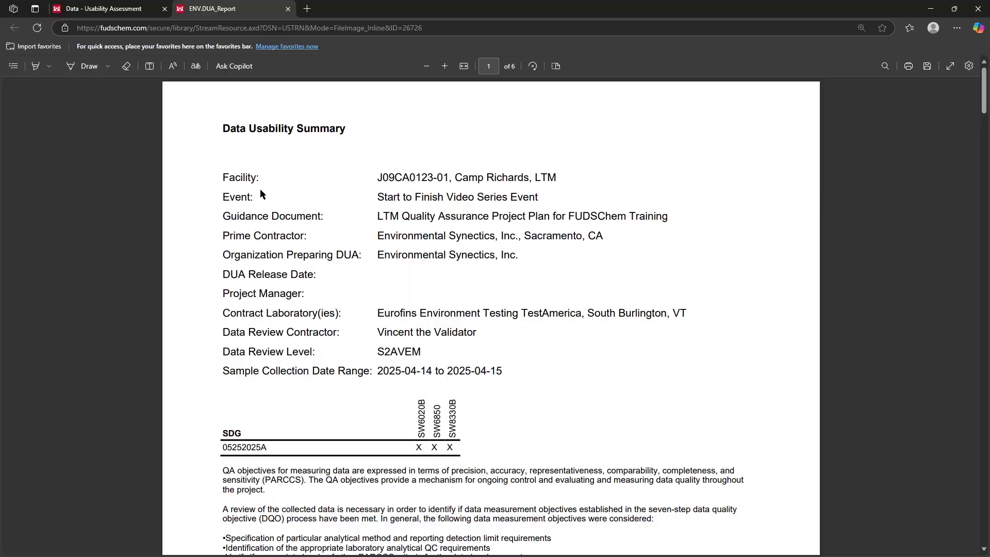
left_click(103, 9)
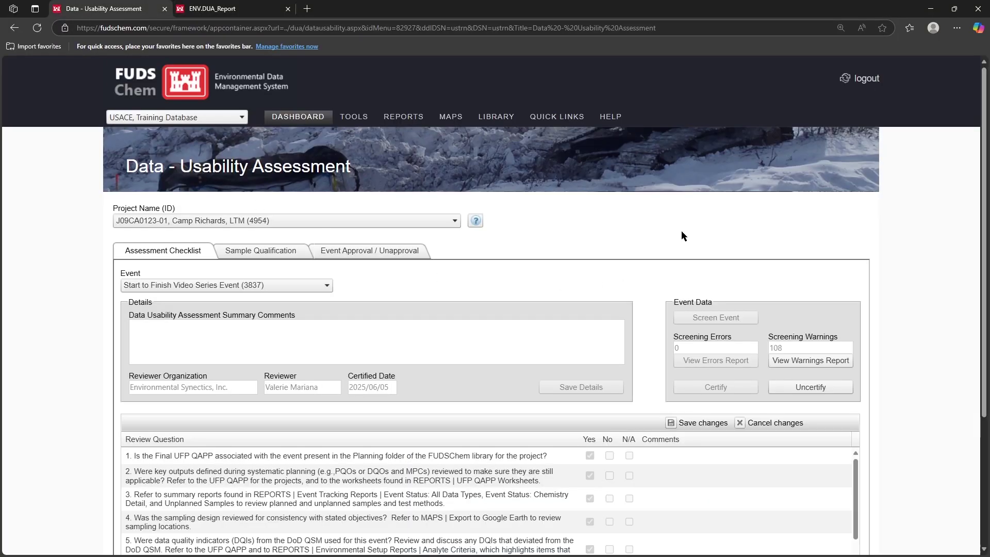
scroll(658, 229, "down", 2)
scroll(664, 375, "down", 3)
scroll(663, 380, "down", 5)
scroll(890, 333, "down", 1)
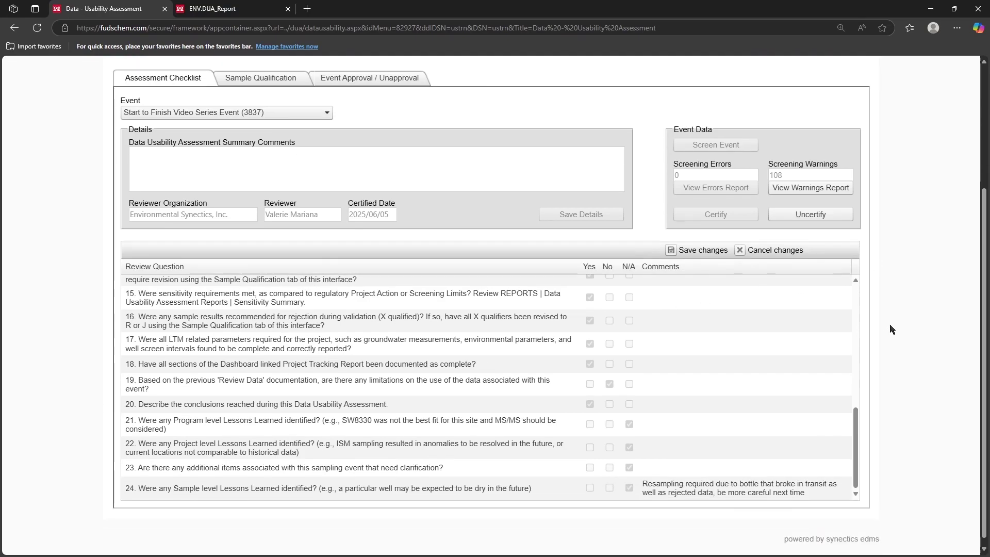
scroll(664, 364, "up", 2)
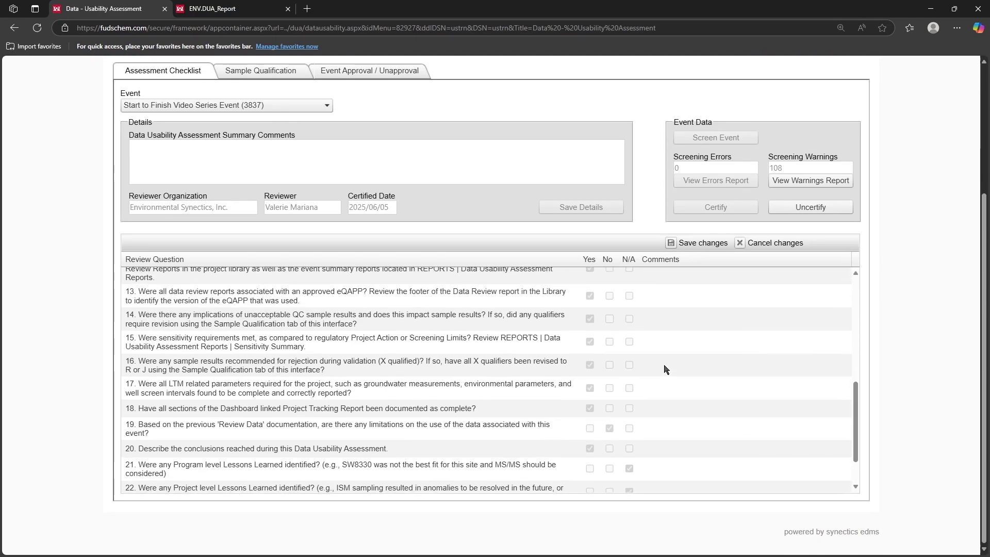
scroll(664, 367, "up", 8)
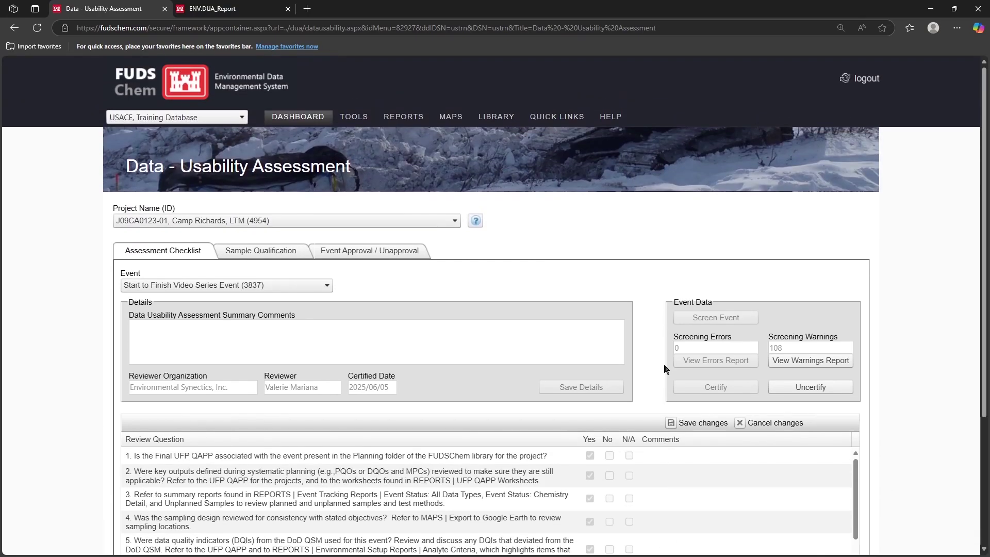
Step: Examine the X or R qualified sample results and their modified qualifiers for the Start to Finish Video Series Event, then return to the checklist
left_click(276, 258)
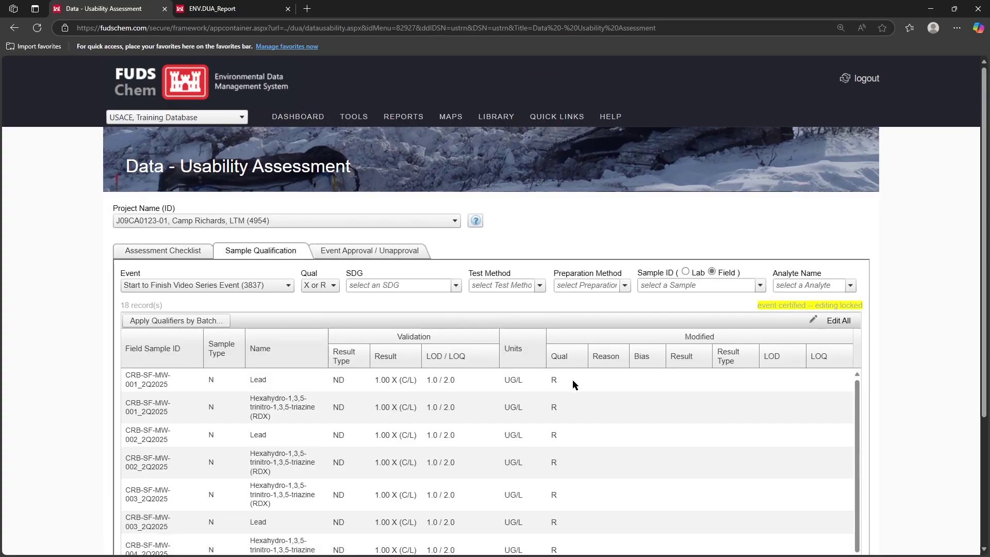
scroll(570, 410, "down", 5)
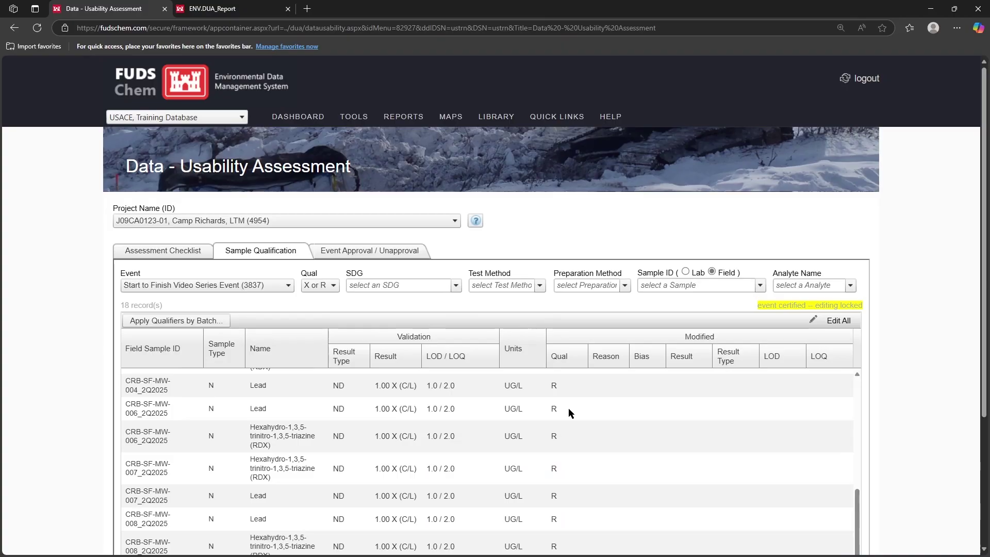
scroll(569, 408, "up", 5)
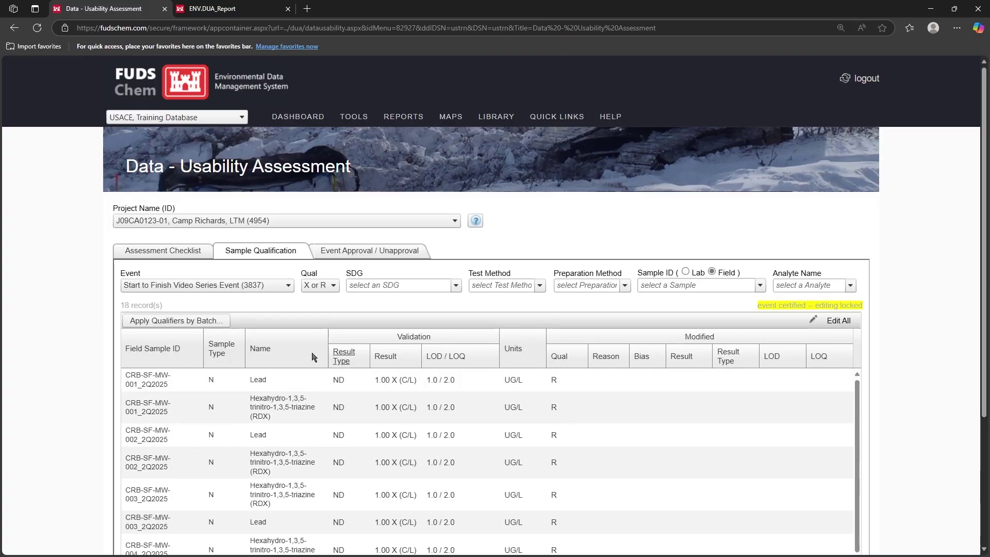
left_click(180, 250)
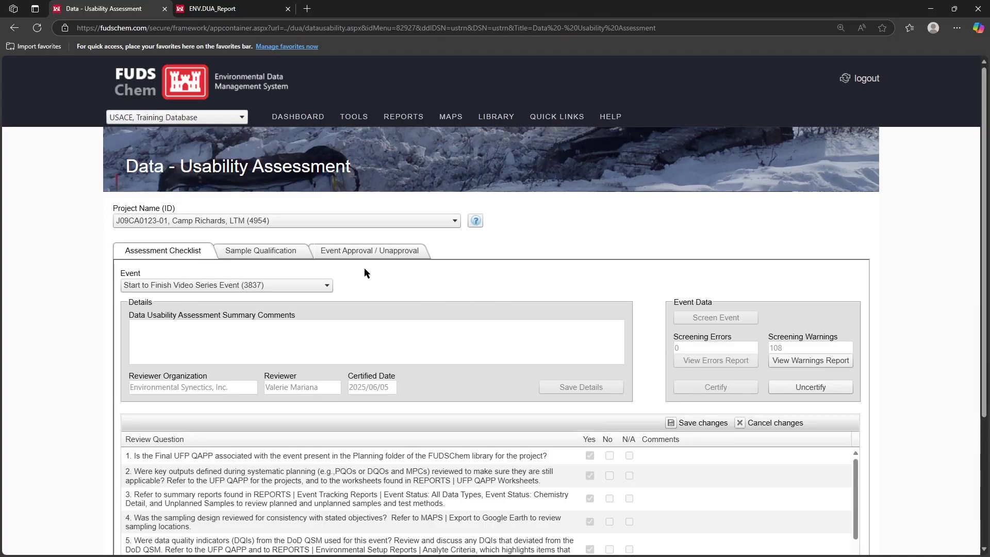
Step: Approve the Start to Finish Video Series Event, accepting that the event and its associated data get locked
left_click(368, 252)
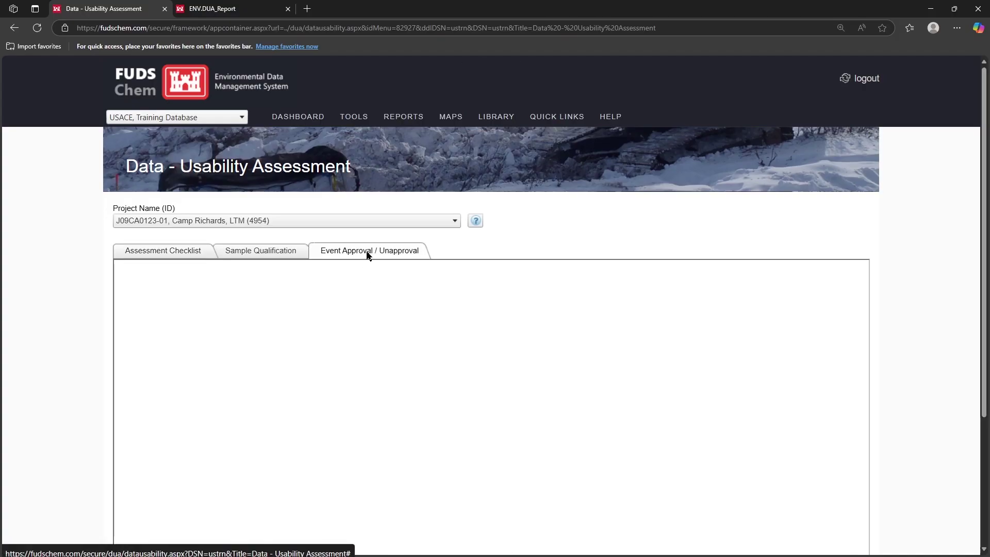
left_click(489, 290)
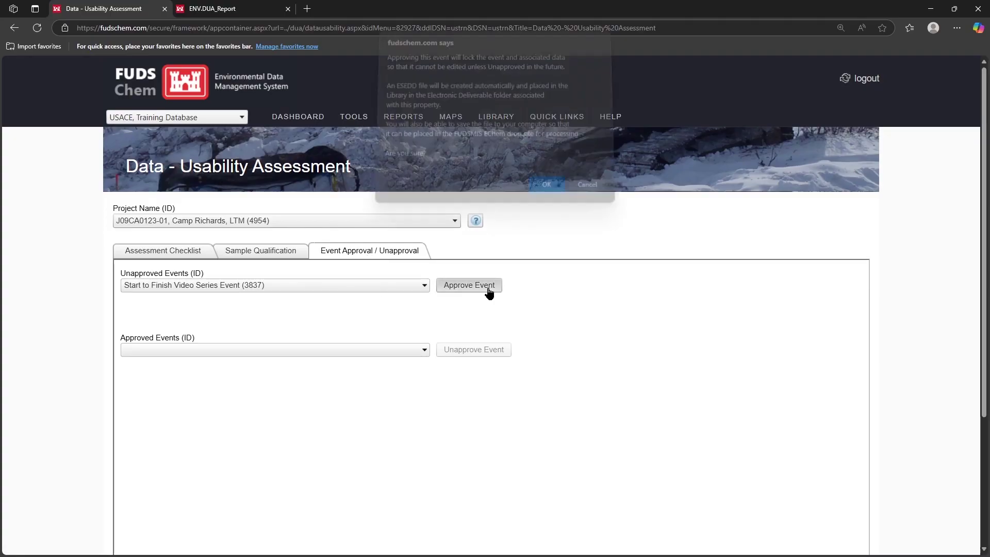
left_click(537, 185)
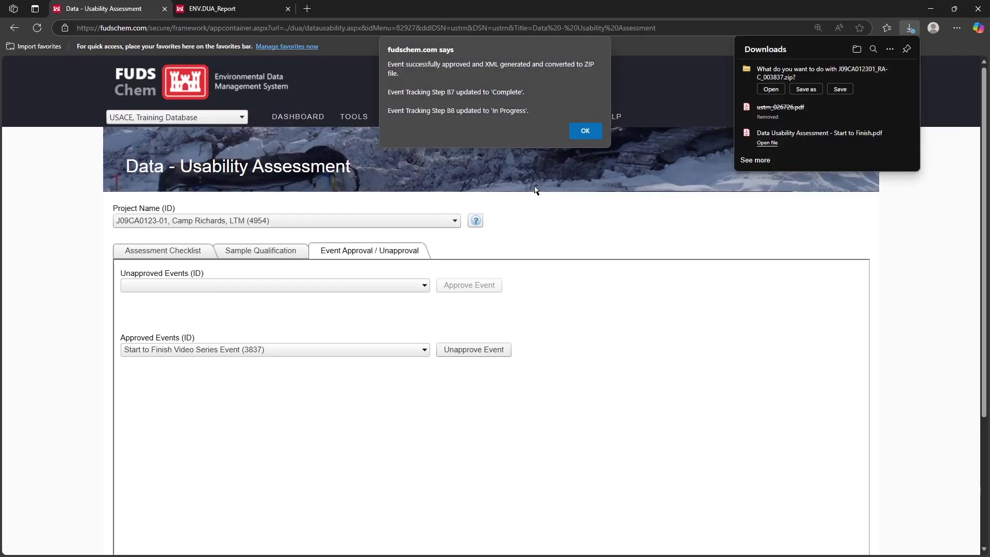
Step: Save the approved event's ZIP as J09CA012301_RA-C_003837.zip in the EChem Drop Folder and dismiss the approval message
left_click(814, 93)
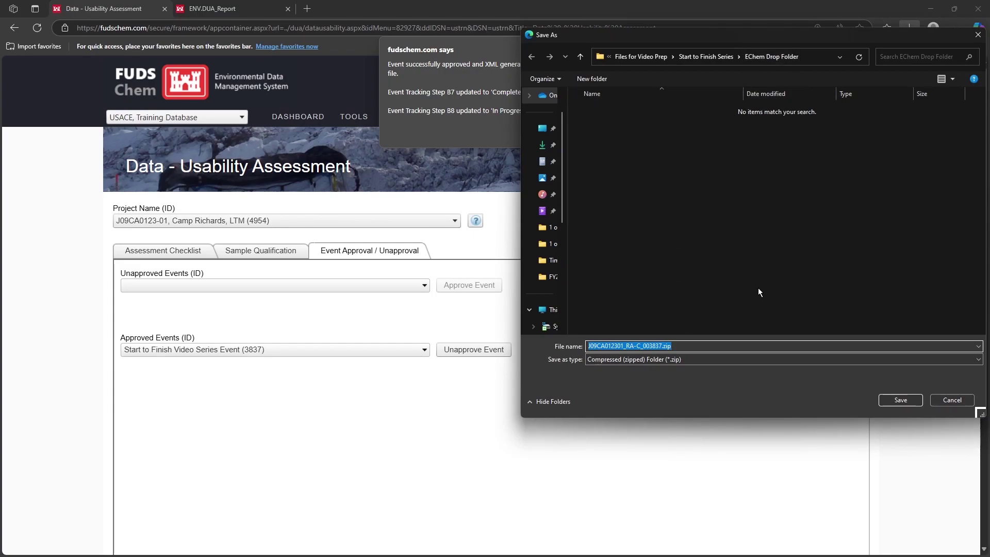
left_click(911, 401)
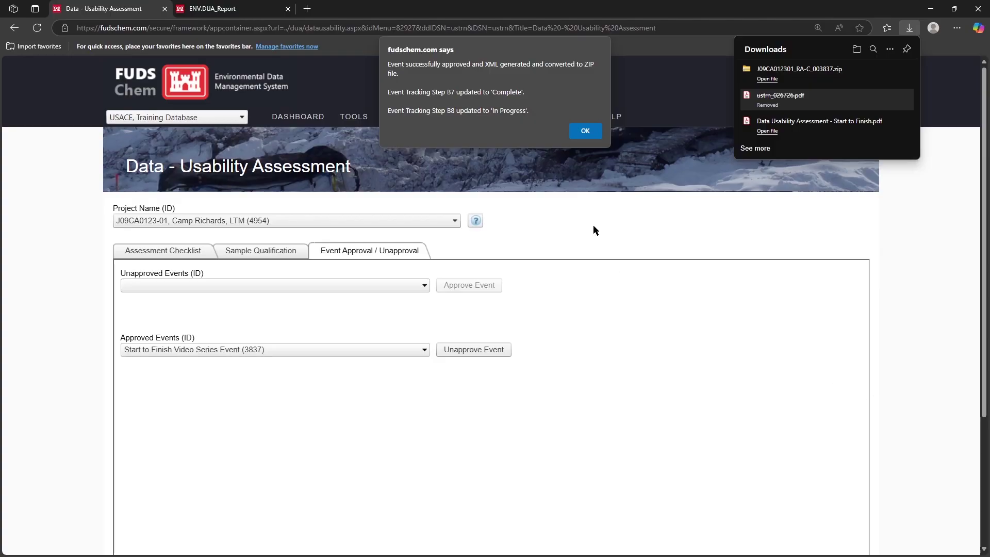
left_click(590, 135)
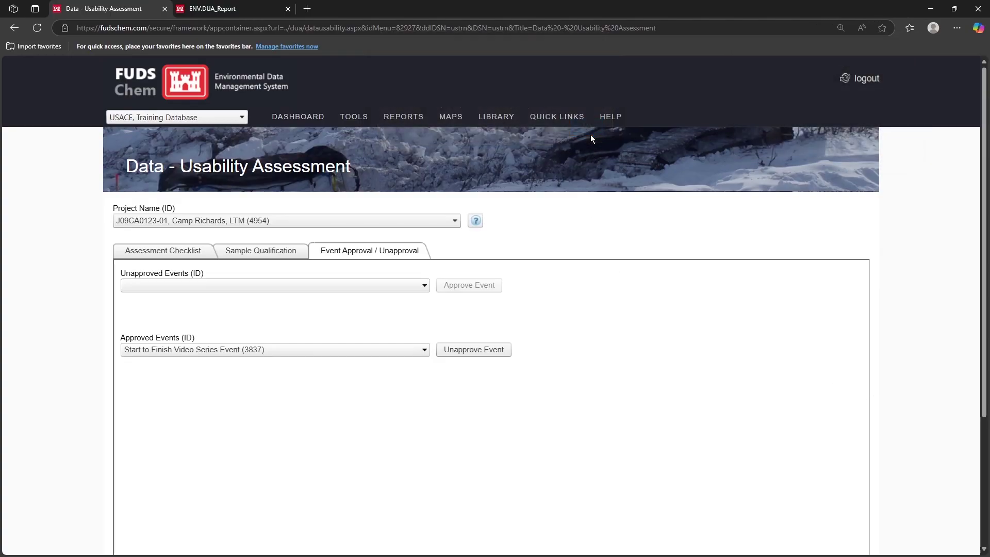